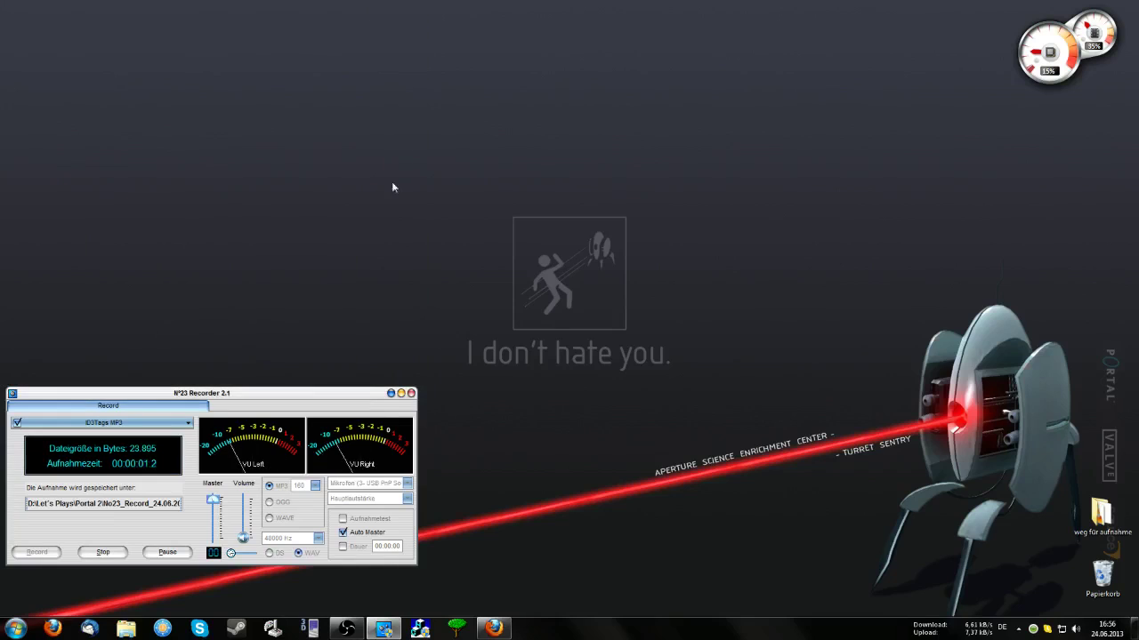
Switch to Firefox, view the LogMeIn Hamachi download page on CHIP Online, and return to the desktop.
{"action": "left_click", "coordinate": [401, 394]}
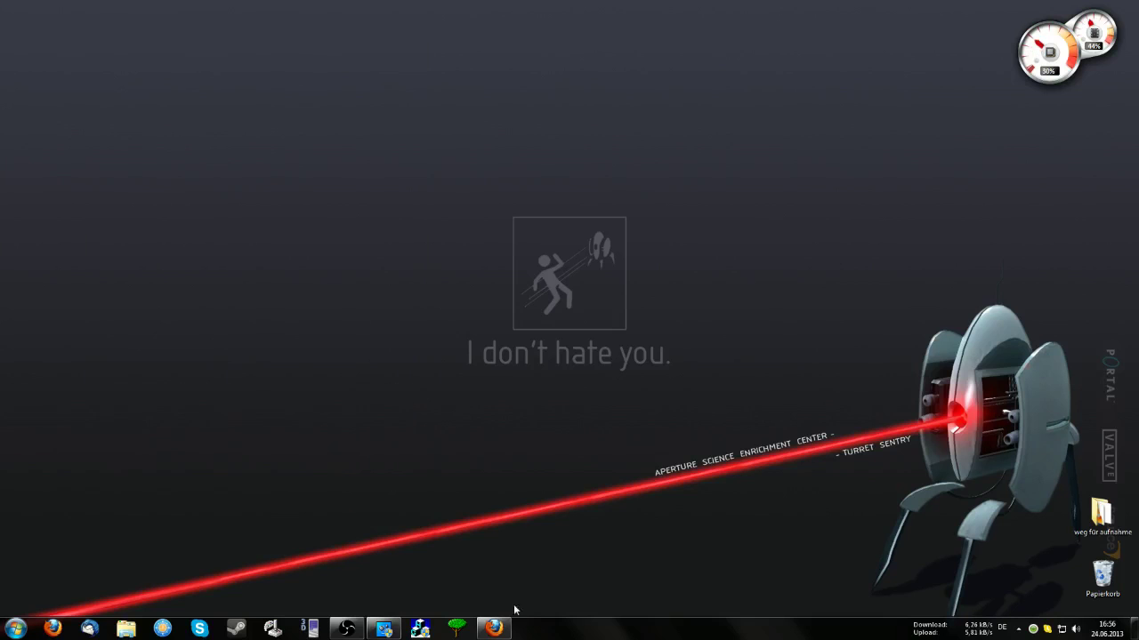
{"action": "left_click", "coordinate": [494, 628]}
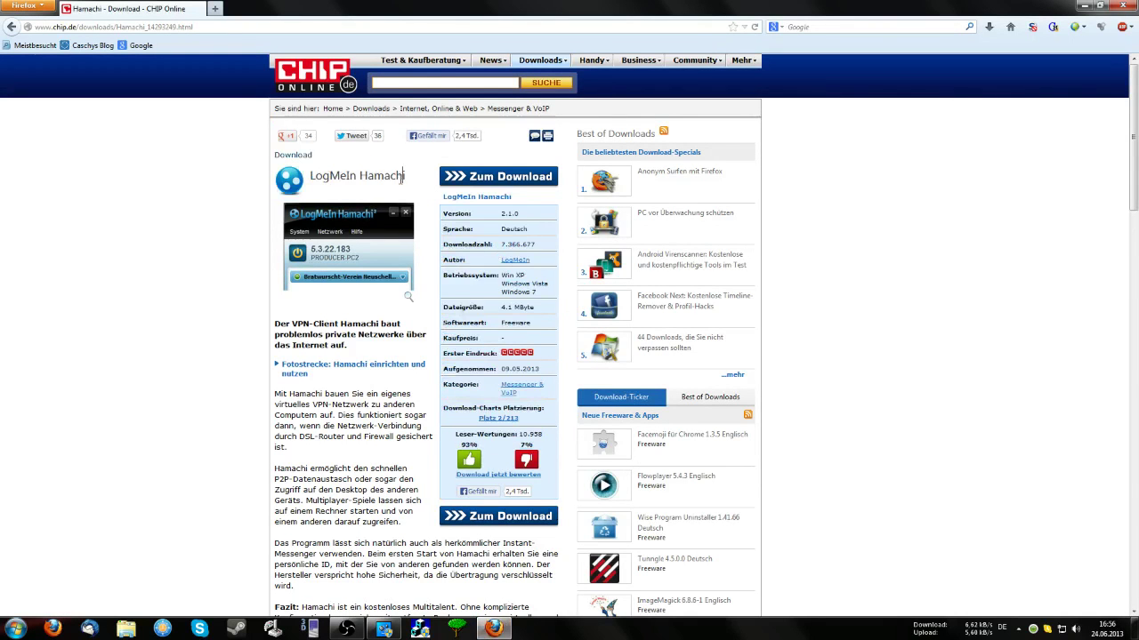
{"action": "left_click_drag", "start_coordinate": [404, 175], "coordinate": [310, 175]}
{"action": "left_click", "coordinate": [433, 210]}
{"action": "left_click", "coordinate": [1100, 5]}
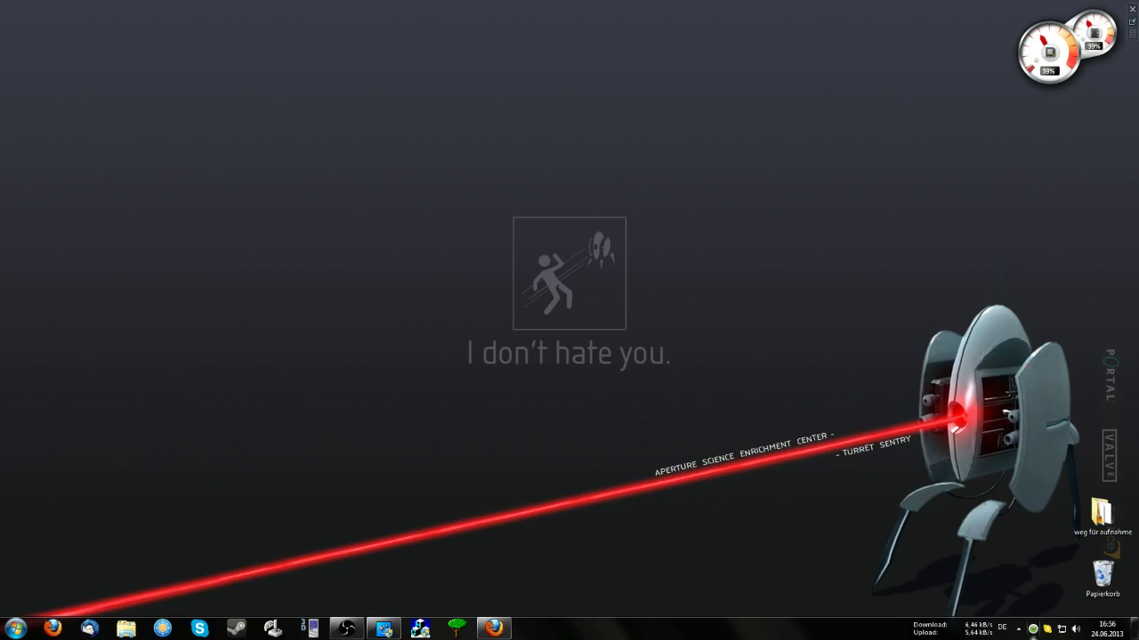
Open LogMeIn Hamachi and select the Starmadee123 network.
{"action": "left_click", "coordinate": [1018, 628]}
{"action": "left_click", "coordinate": [1008, 571]}
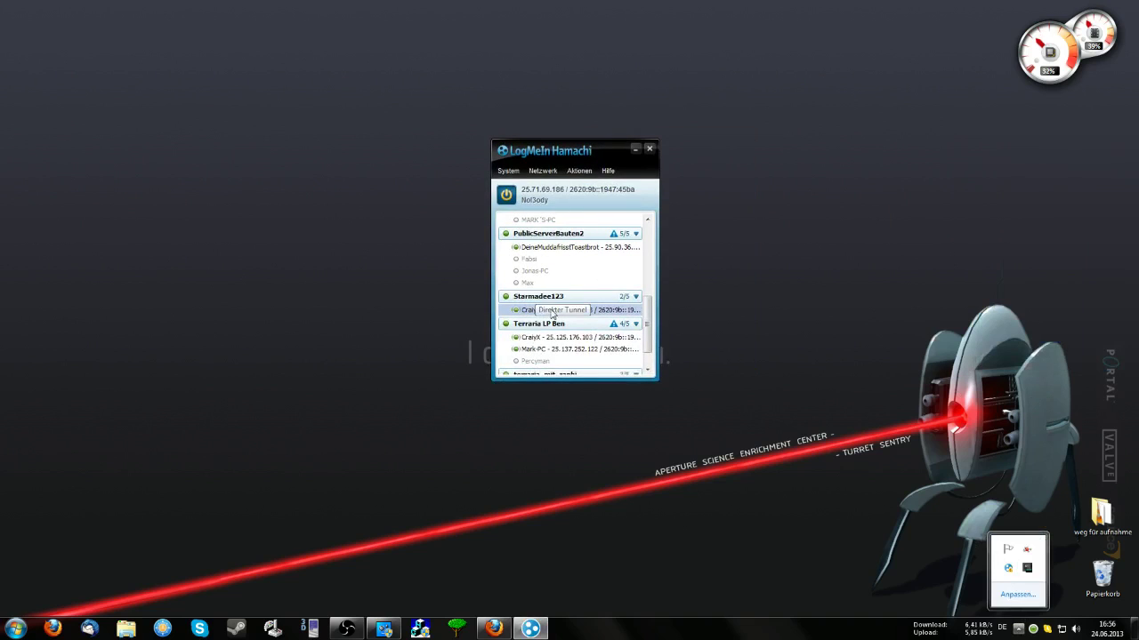
{"action": "left_click", "coordinate": [536, 297]}
View the form for creating a new Hamachi network and dismiss it without creating one.
{"action": "left_click", "coordinate": [542, 172]}
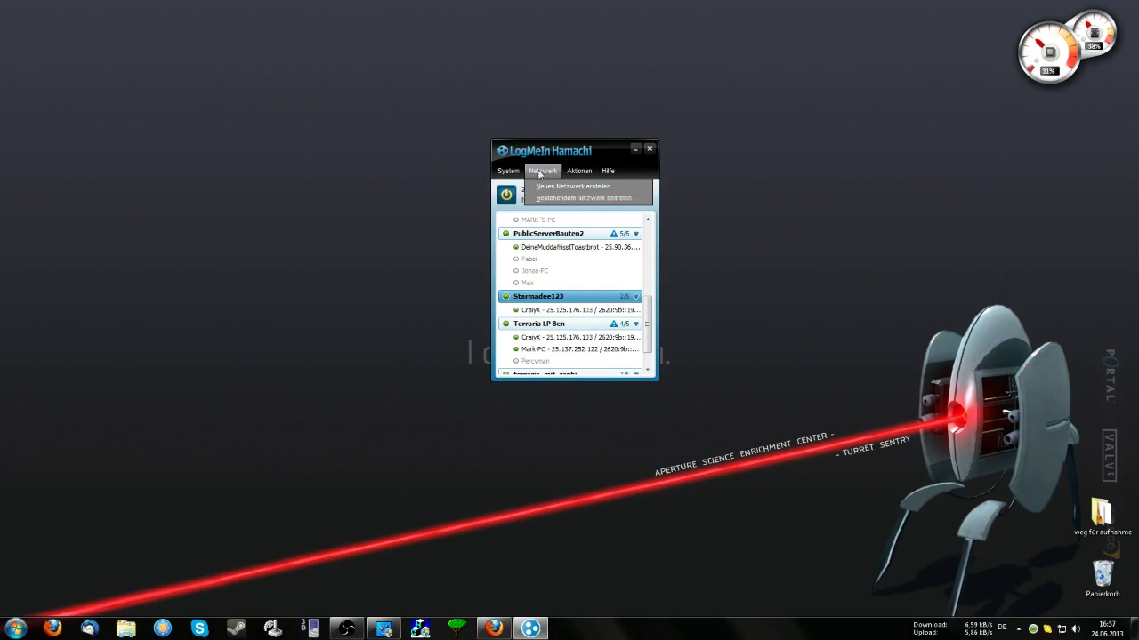
{"action": "left_click", "coordinate": [539, 173]}
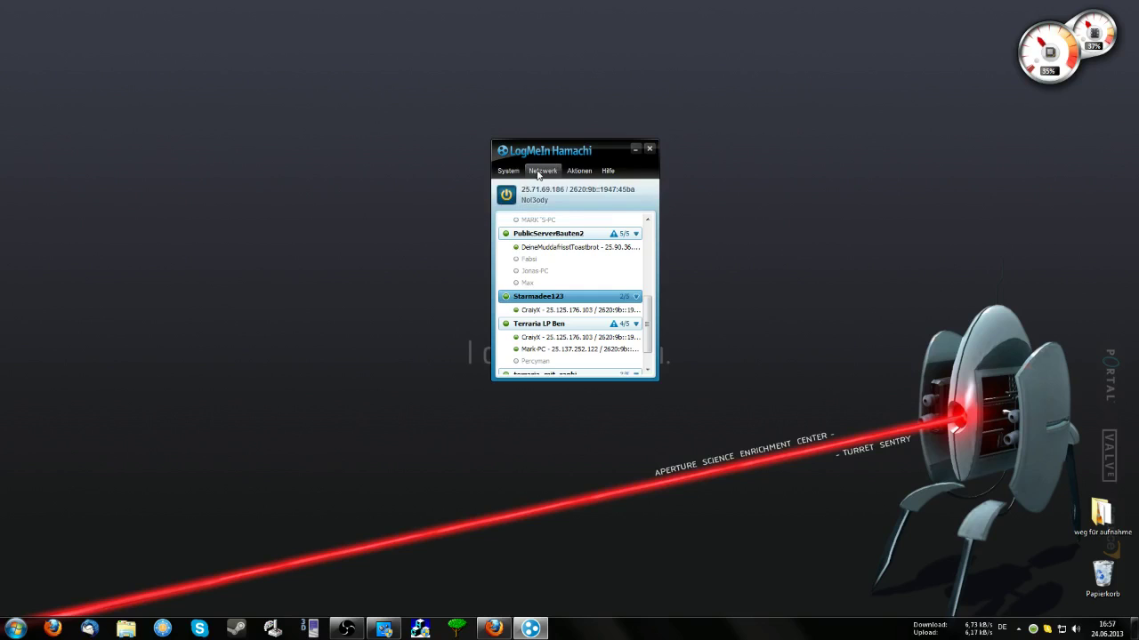
{"action": "left_click", "coordinate": [539, 173]}
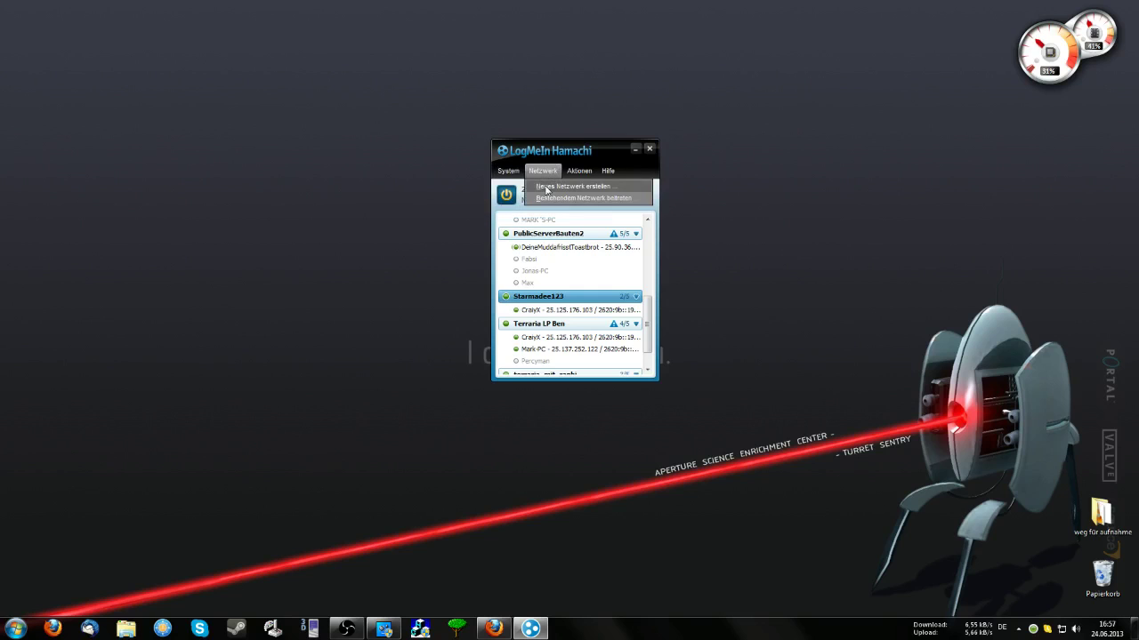
{"action": "left_click", "coordinate": [546, 189]}
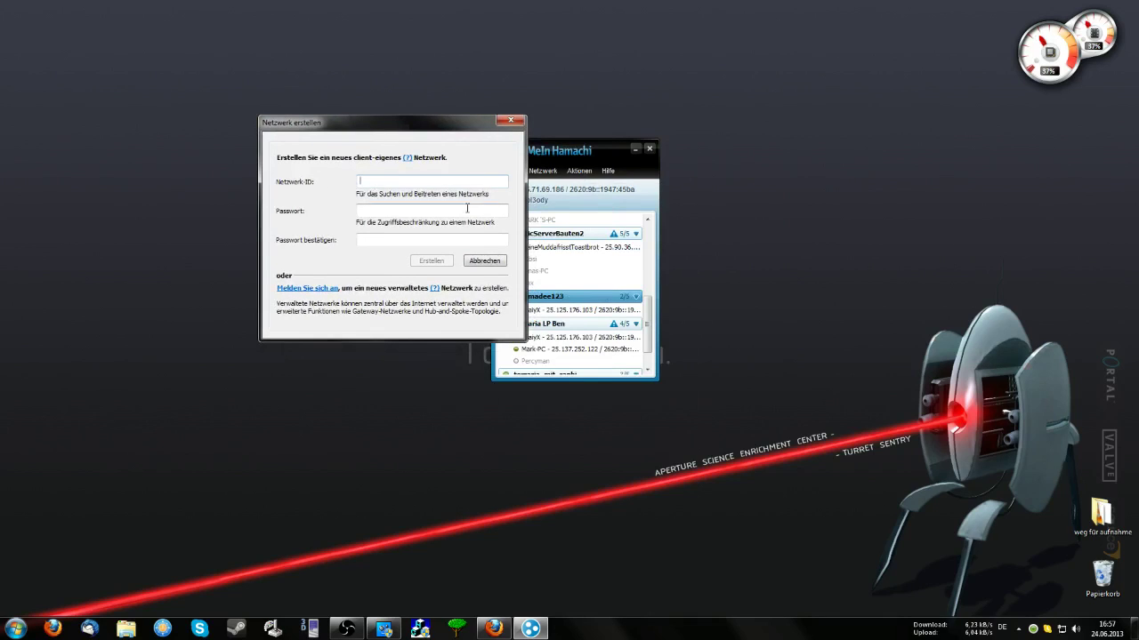
{"action": "left_click", "coordinate": [484, 262]}
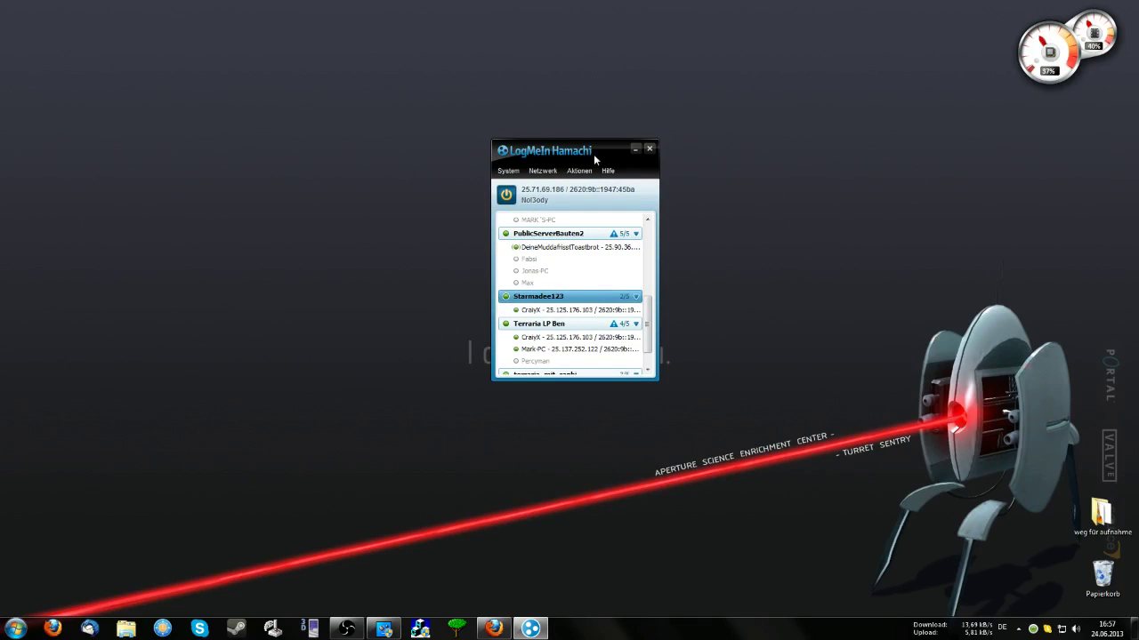
Inspect the form for joining an existing Hamachi network, cancel it, and close the Hamachi window.
{"action": "left_click_drag", "start_coordinate": [596, 153], "coordinate": [710, 68]}
{"action": "left_click", "coordinate": [656, 85]}
{"action": "left_click", "coordinate": [660, 116]}
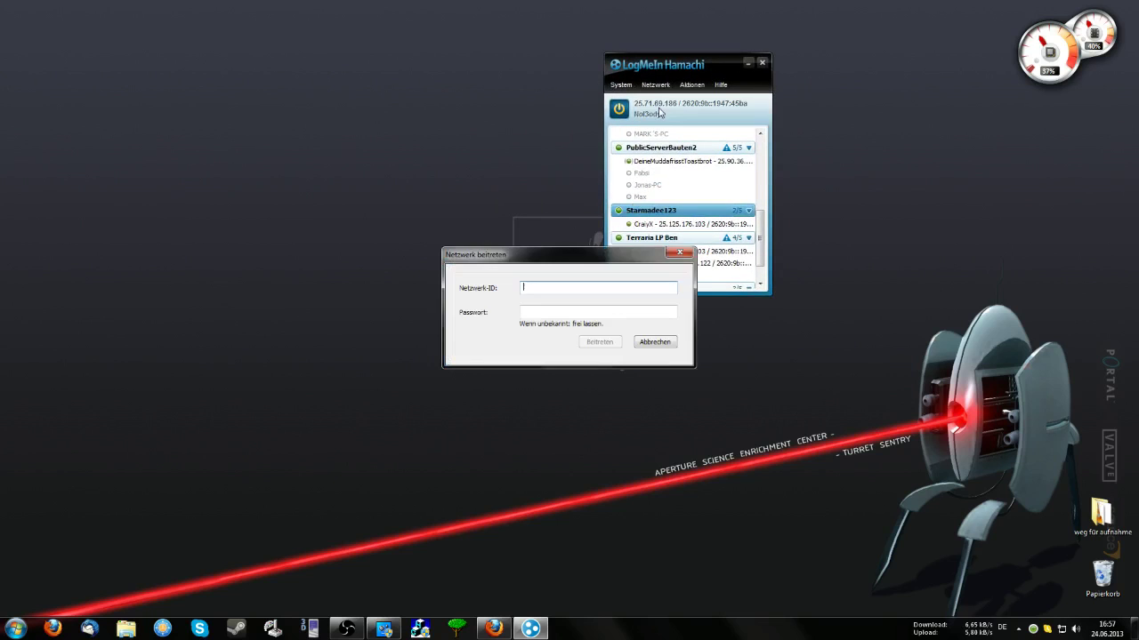
{"action": "left_click", "coordinate": [678, 253]}
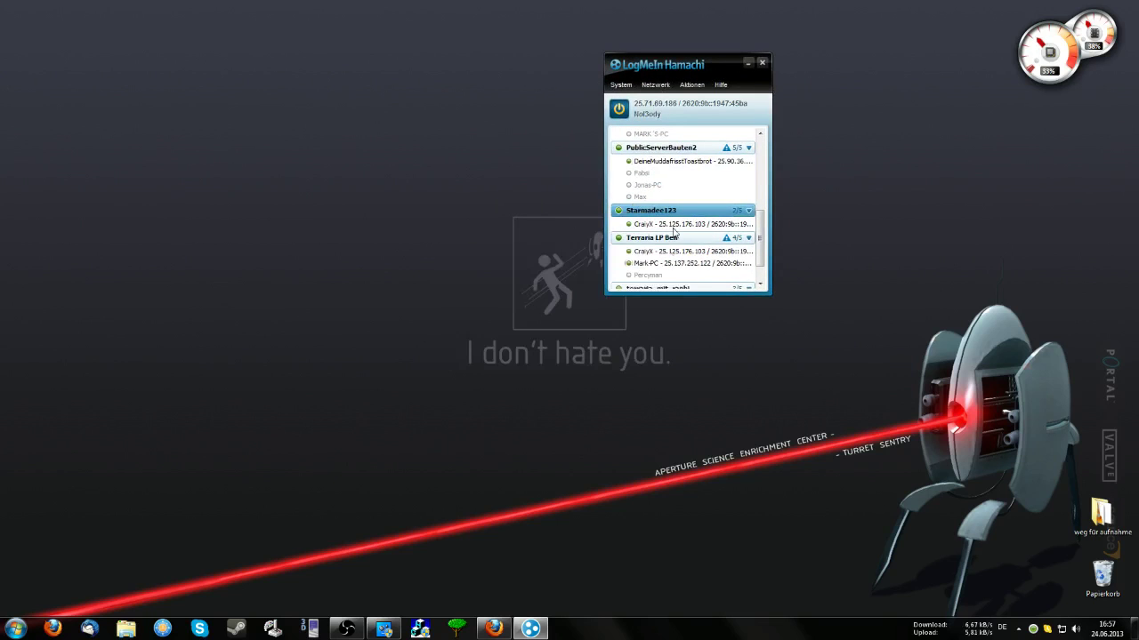
{"action": "left_click", "coordinate": [654, 85]}
{"action": "left_click", "coordinate": [700, 113]}
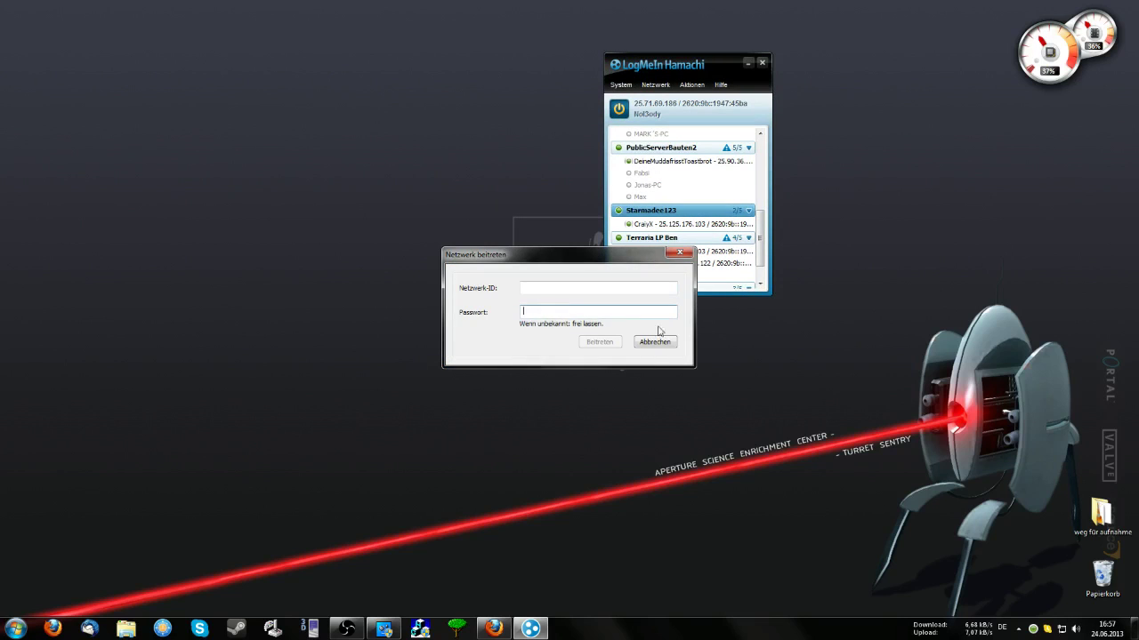
{"action": "left_click", "coordinate": [656, 342]}
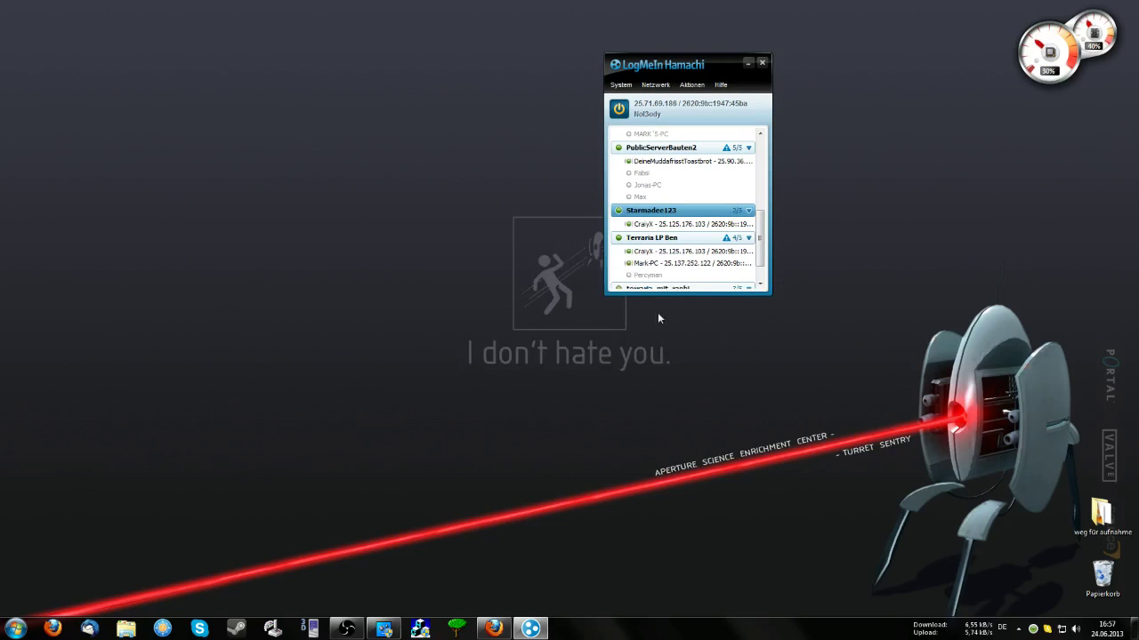
{"action": "left_click", "coordinate": [762, 63]}
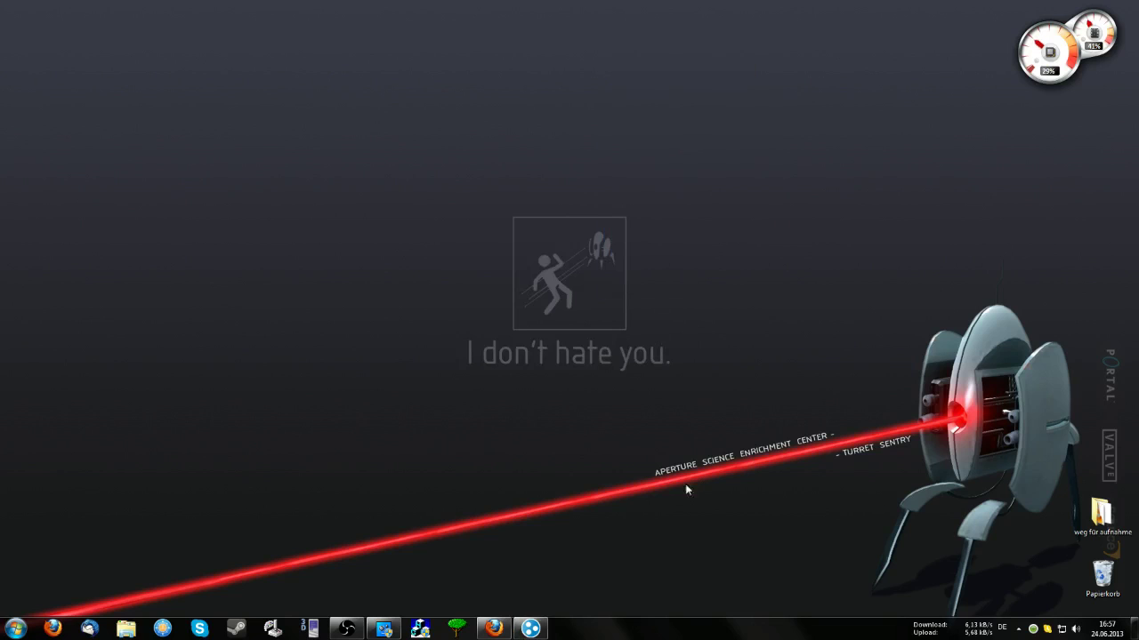
Start a dedicated server from the StarMade launcher and minimize its Server Manager window.
{"action": "left_click", "coordinate": [457, 629]}
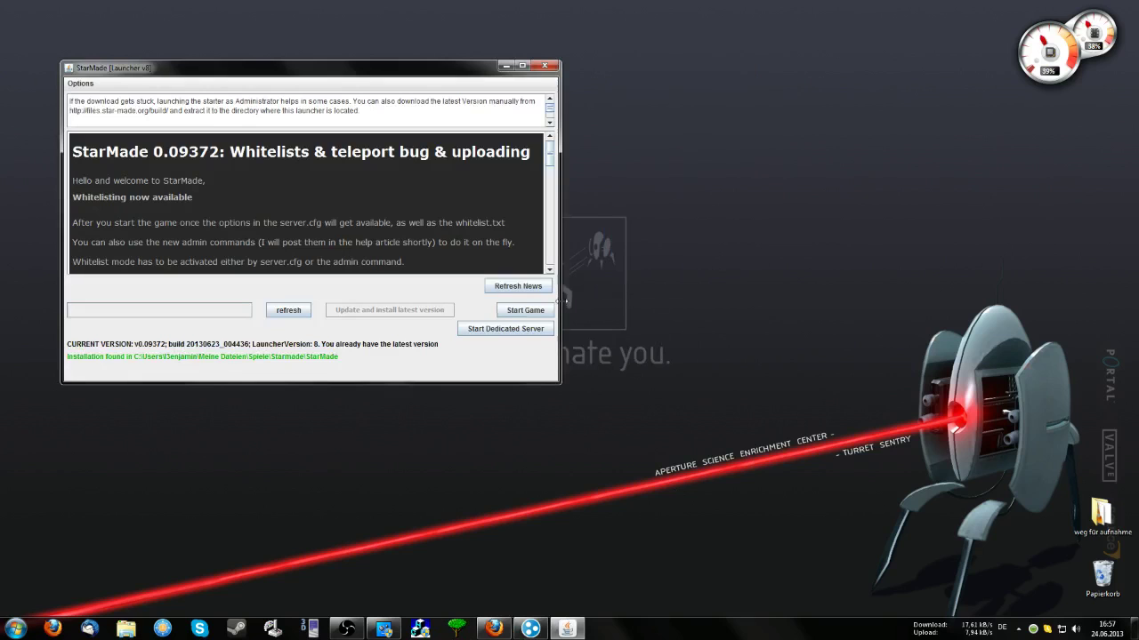
{"action": "left_click", "coordinate": [491, 329]}
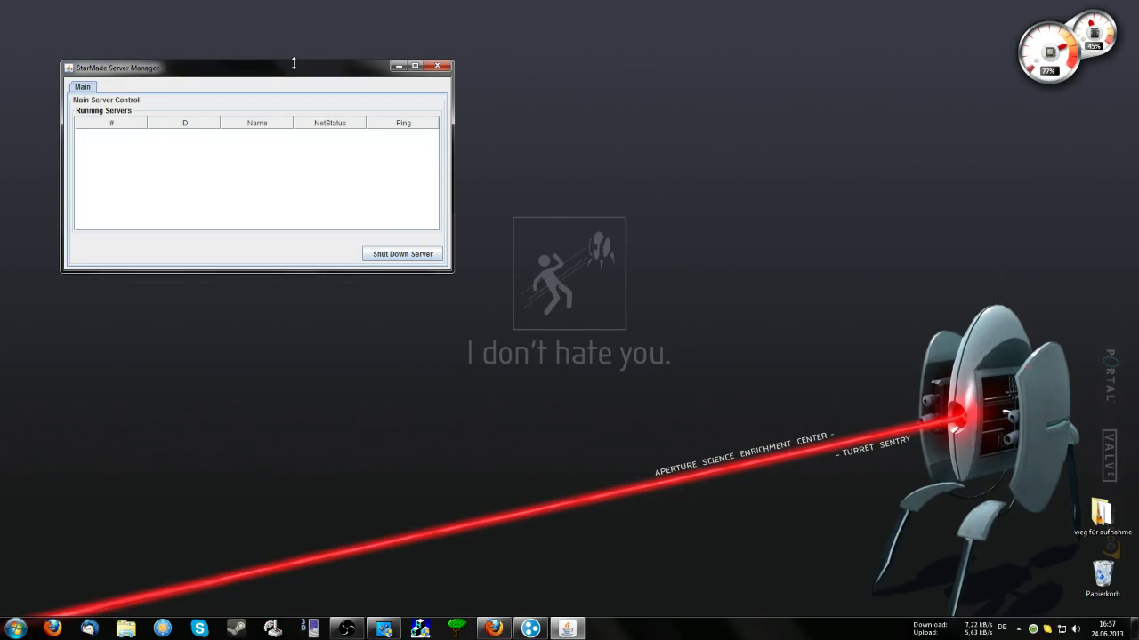
{"action": "left_click_drag", "start_coordinate": [299, 76], "coordinate": [452, 101]}
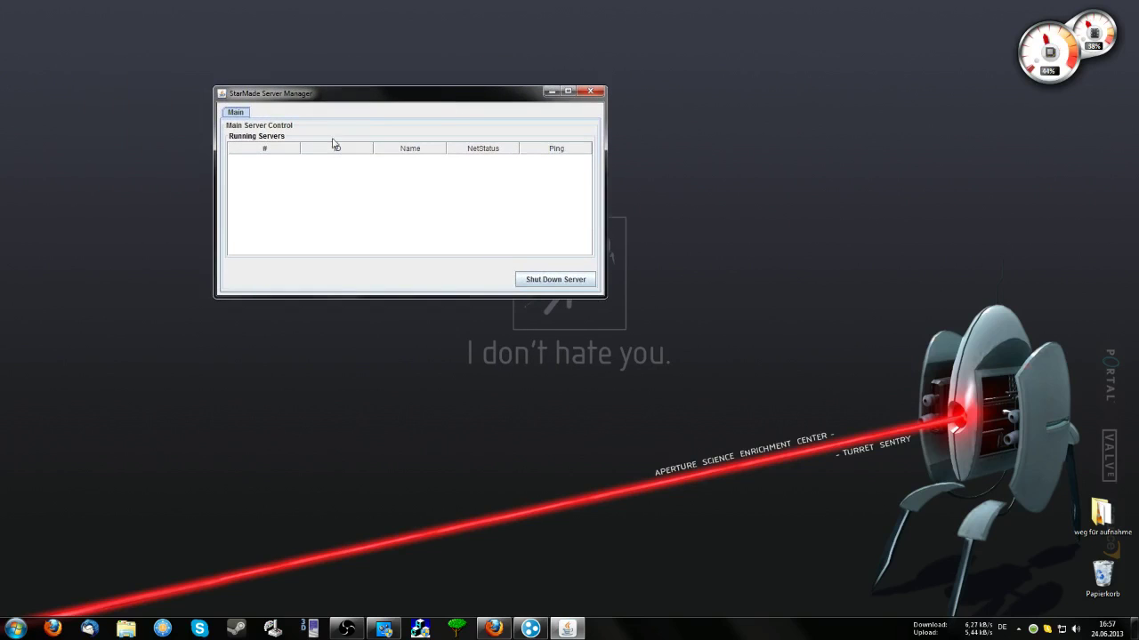
{"action": "left_click", "coordinate": [397, 149]}
{"action": "left_click", "coordinate": [414, 151]}
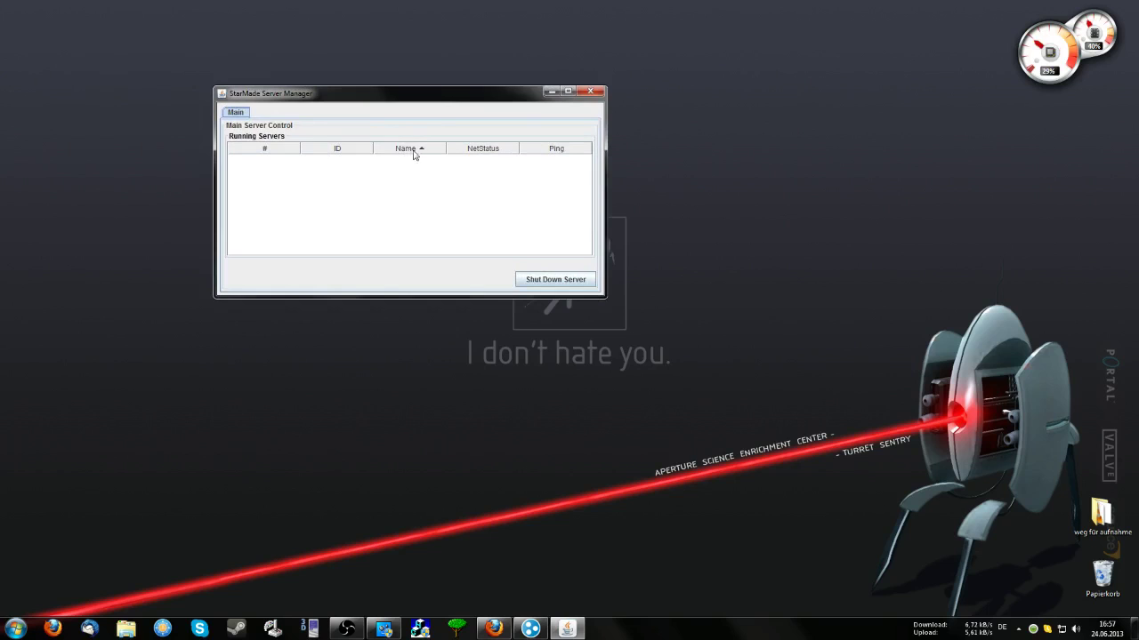
{"action": "left_click", "coordinate": [554, 92]}
{"action": "left_click", "coordinate": [567, 629]}
{"action": "left_click", "coordinate": [550, 92]}
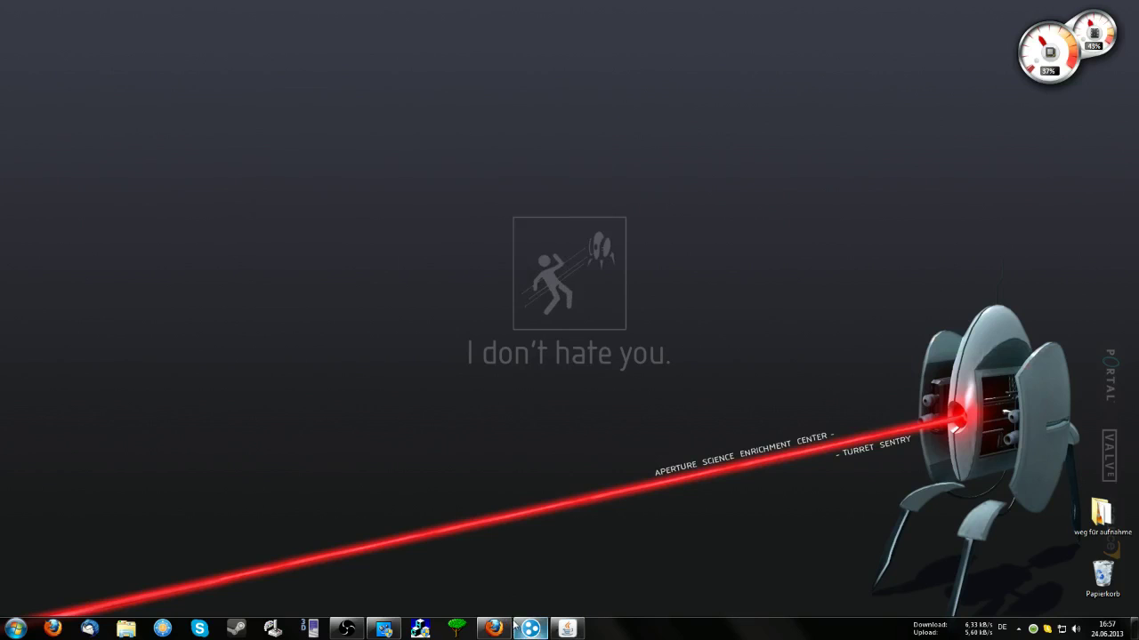
Start the game from the StarMade launcher and clear the in-game name and Host:Port values in the connection setup.
{"action": "left_click", "coordinate": [455, 630]}
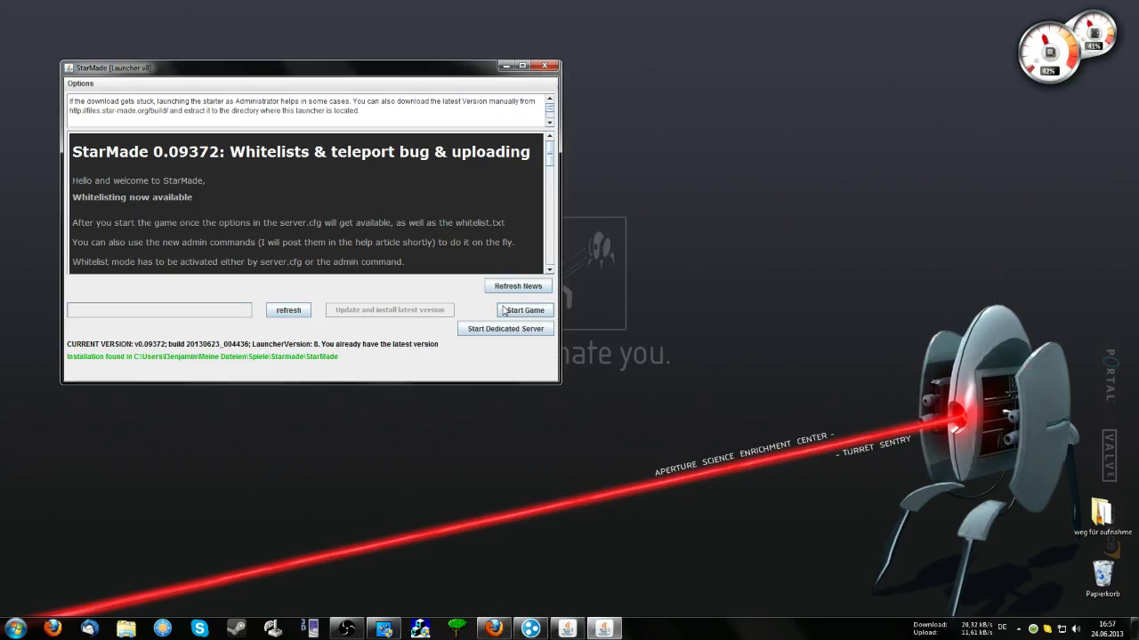
{"action": "left_click", "coordinate": [509, 316]}
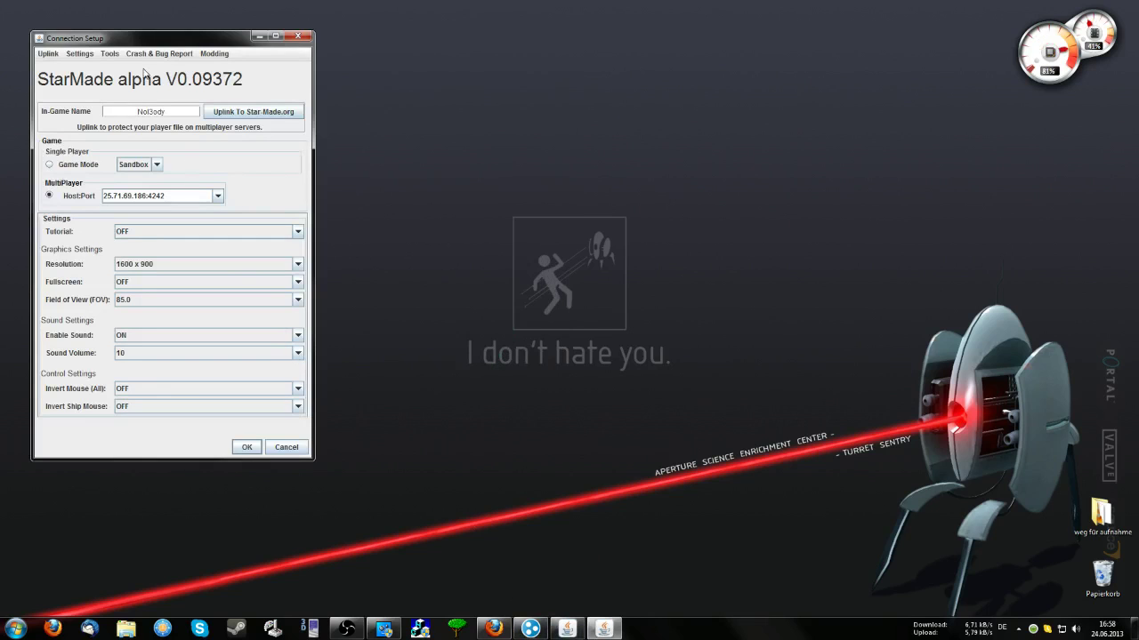
{"action": "left_click_drag", "start_coordinate": [173, 111], "coordinate": [117, 108]}
{"action": "key", "text": "BackSpace"}
{"action": "left_click_drag", "start_coordinate": [169, 196], "coordinate": [104, 196]}
{"action": "key", "text": "BackSpace"}
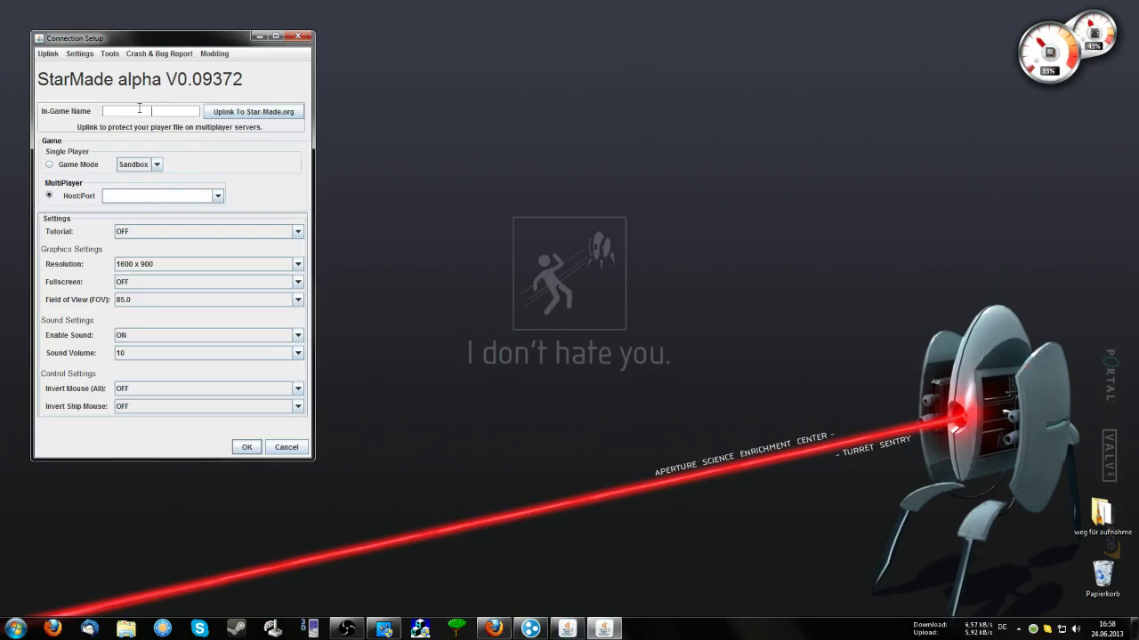
Enter the player's in-game name and select multiplayer mode.
{"action": "left_click", "coordinate": [52, 166]}
{"action": "type", "text": "Nol3ody"}
{"action": "left_click", "coordinate": [50, 197]}
Set the multiplayer Host:Port to the own Hamachi IP with port 4242, entered as 25.71.69.186:4242.
{"action": "left_click", "coordinate": [530, 629]}
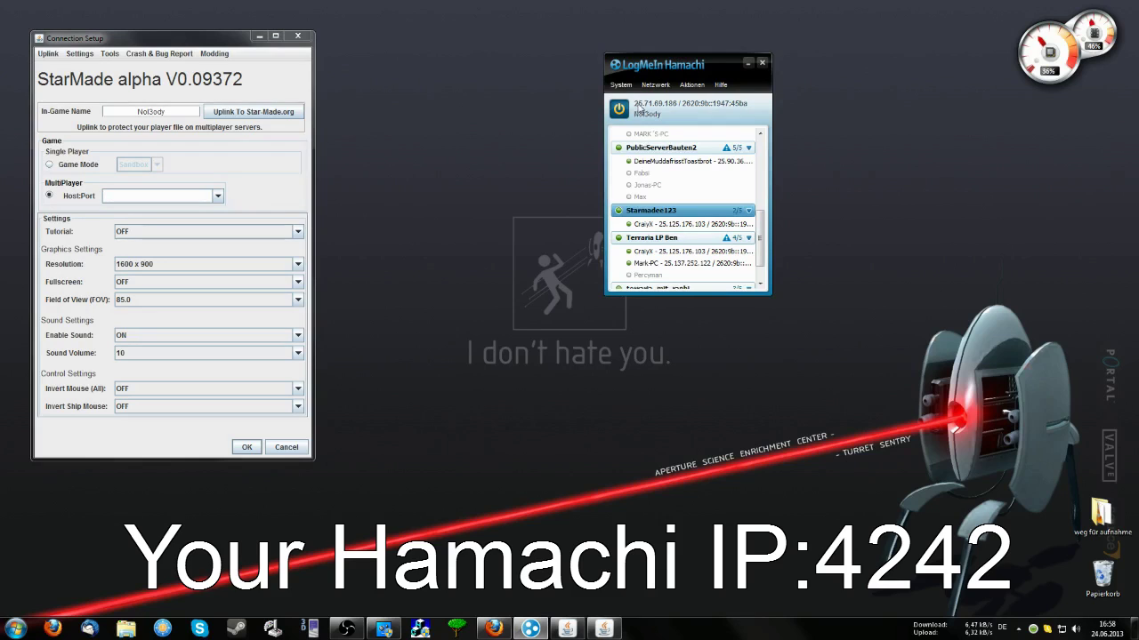
{"action": "left_click", "coordinate": [172, 194]}
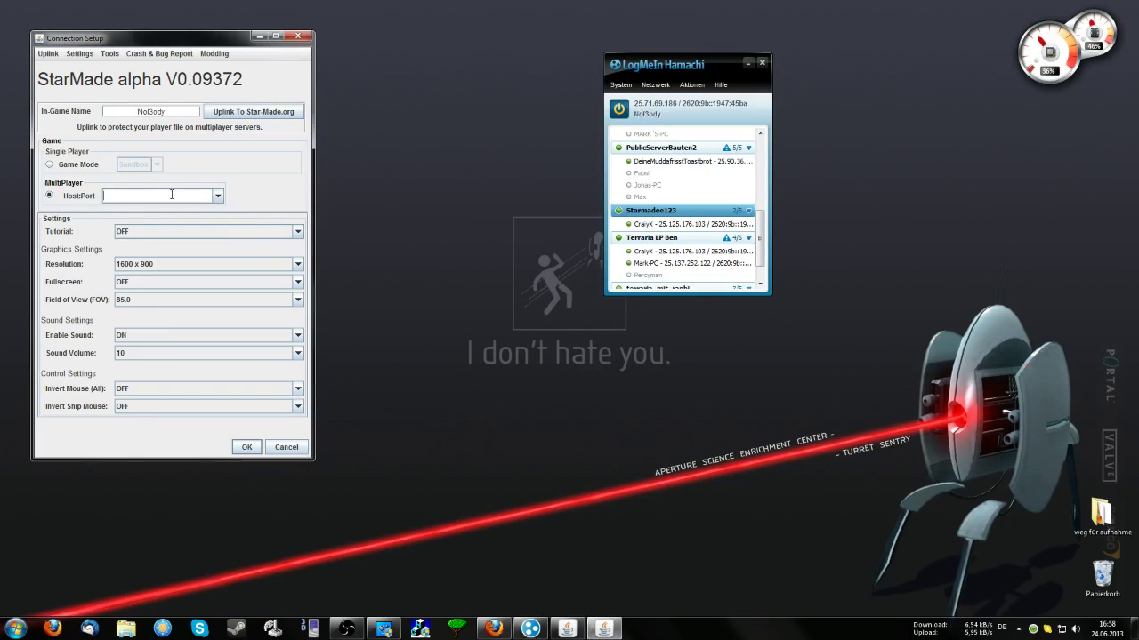
{"action": "type", "text": "25.71.69.18"}
{"action": "type", "text": "6:4242"}
{"action": "left_click_drag", "start_coordinate": [169, 202], "coordinate": [147, 198]}
{"action": "left_click", "coordinate": [172, 197]}
{"action": "left_click_drag", "start_coordinate": [173, 193], "coordinate": [152, 190]}
{"action": "left_click", "coordinate": [170, 198]}
{"action": "left_click_drag", "start_coordinate": [651, 73], "coordinate": [630, 85]}
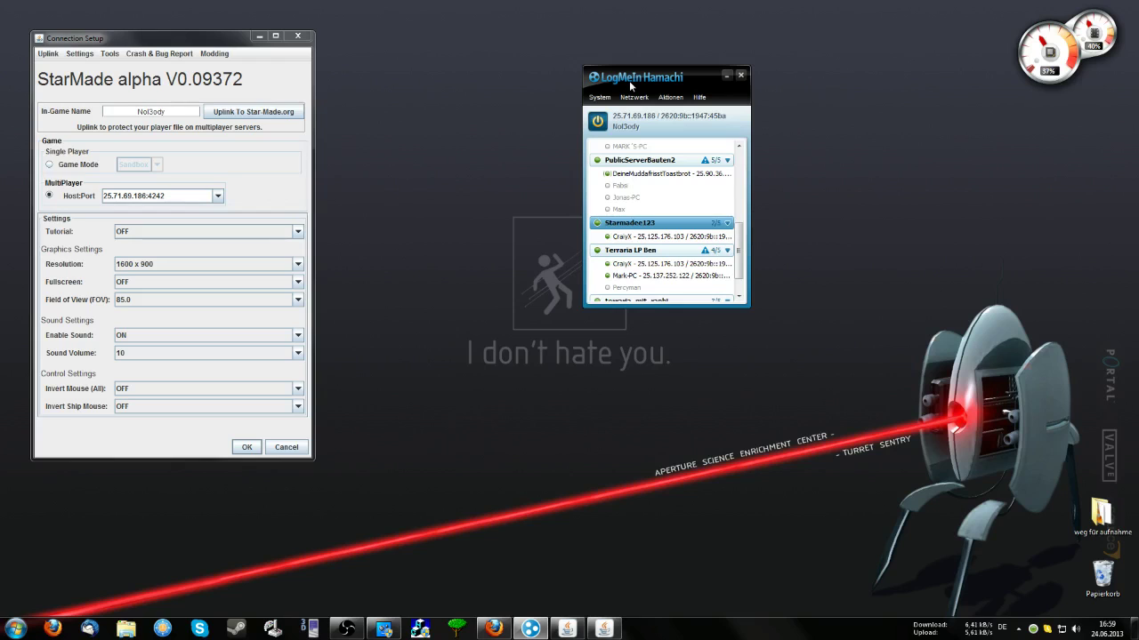
{"action": "left_click", "coordinate": [104, 196]}
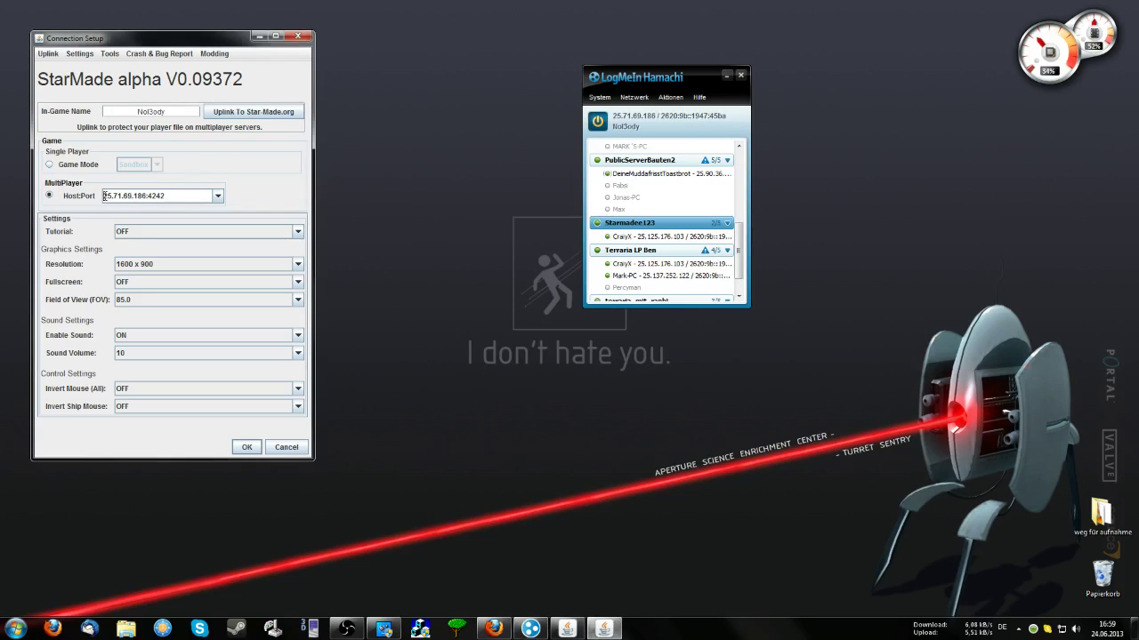
{"action": "left_click_drag", "start_coordinate": [104, 196], "coordinate": [169, 195]}
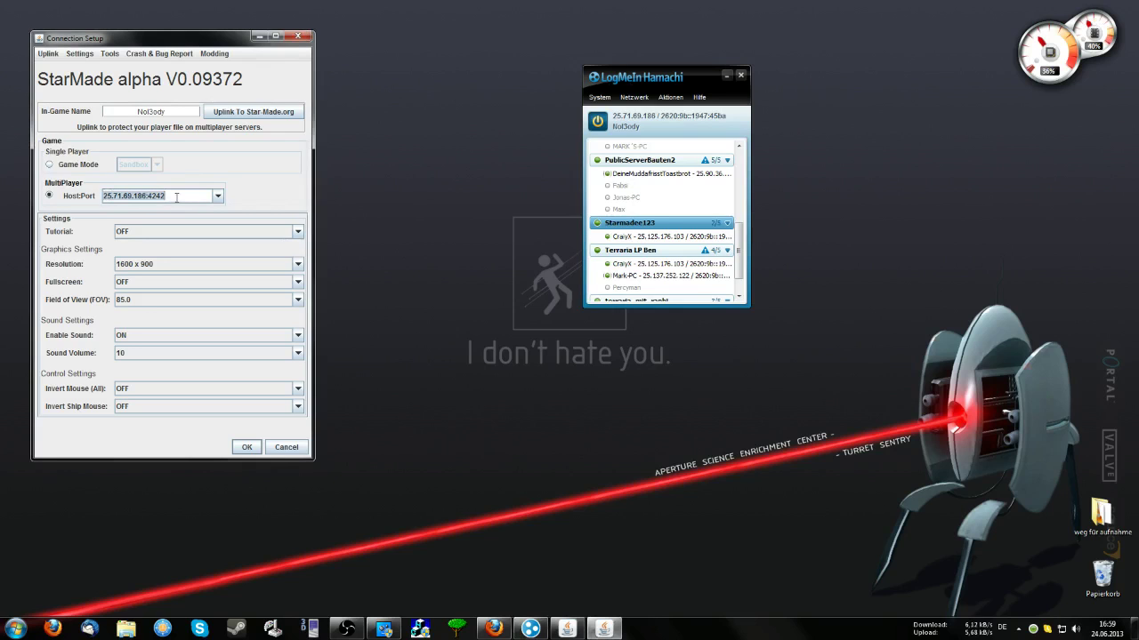
{"action": "left_click", "coordinate": [177, 197]}
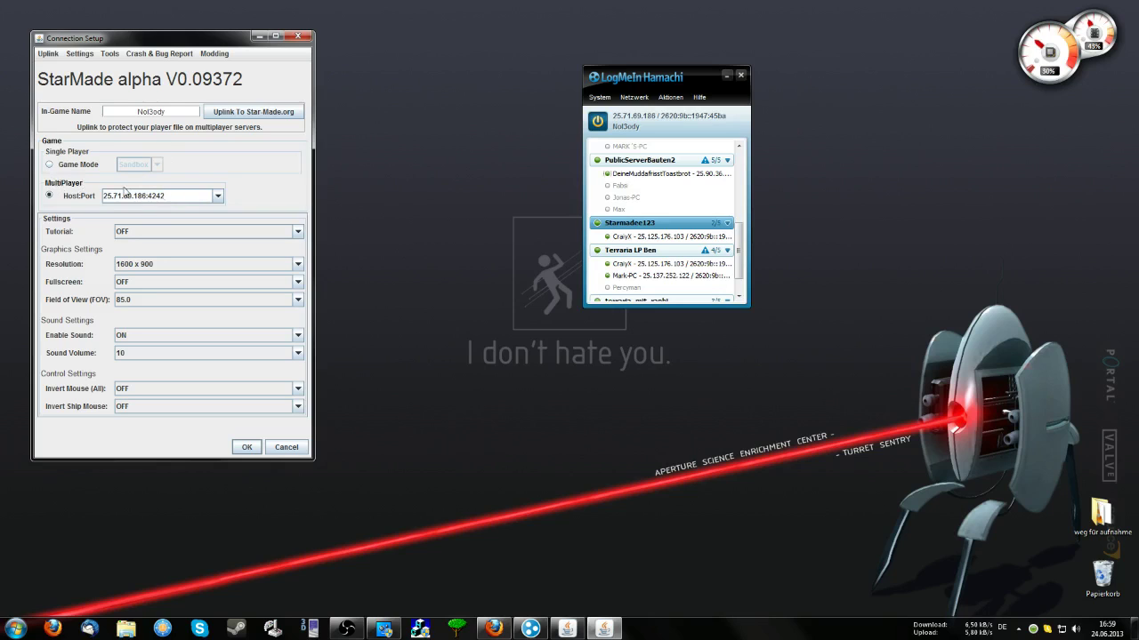
{"action": "left_click_drag", "start_coordinate": [165, 195], "coordinate": [85, 184]}
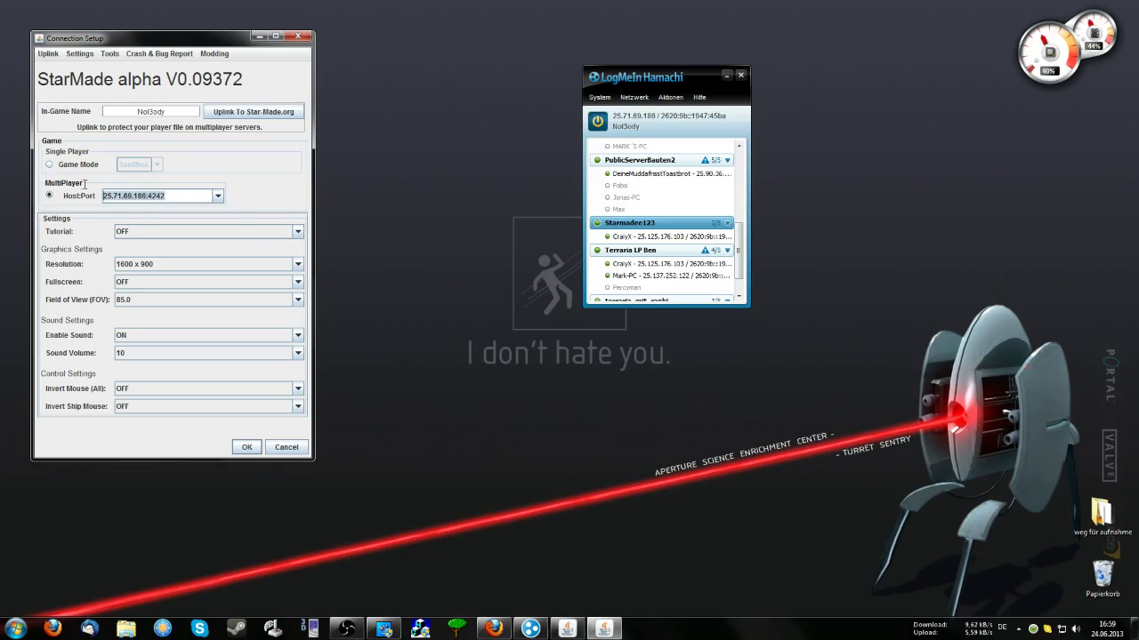
{"action": "left_click", "coordinate": [166, 195]}
Connect to the multiplayer server with the entered settings and reposition the Server Manager window.
{"action": "left_click", "coordinate": [246, 448]}
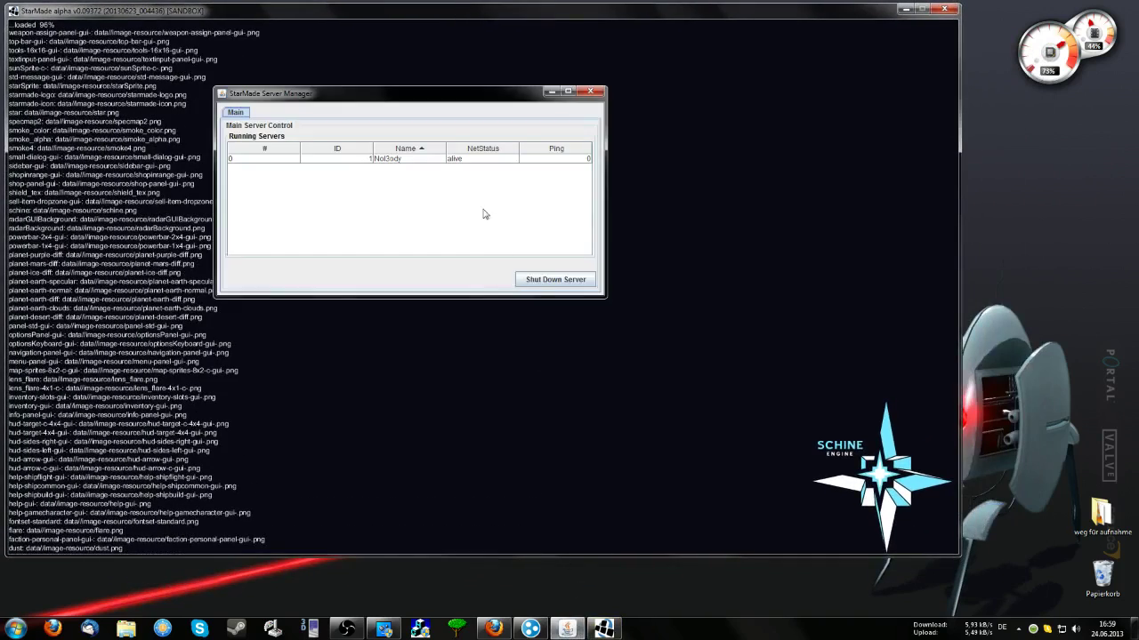
{"action": "left_click_drag", "start_coordinate": [375, 100], "coordinate": [620, 152]}
Examine the connected player's row in the Server Manager and sort the list by the # column.
{"action": "left_click", "coordinate": [635, 211]}
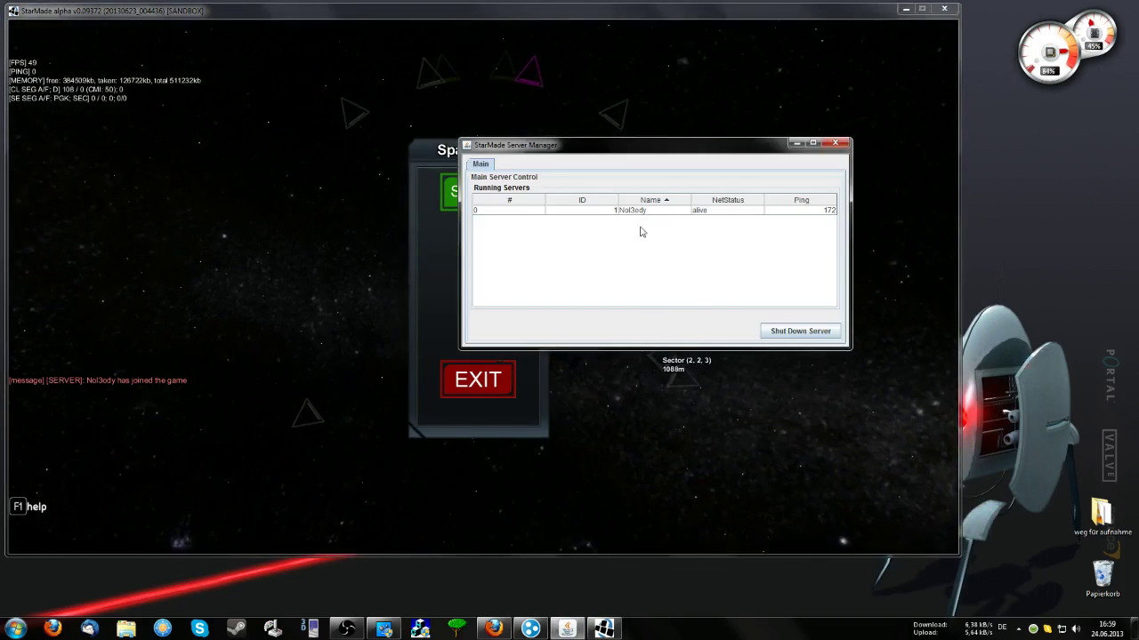
{"action": "left_click", "coordinate": [596, 210]}
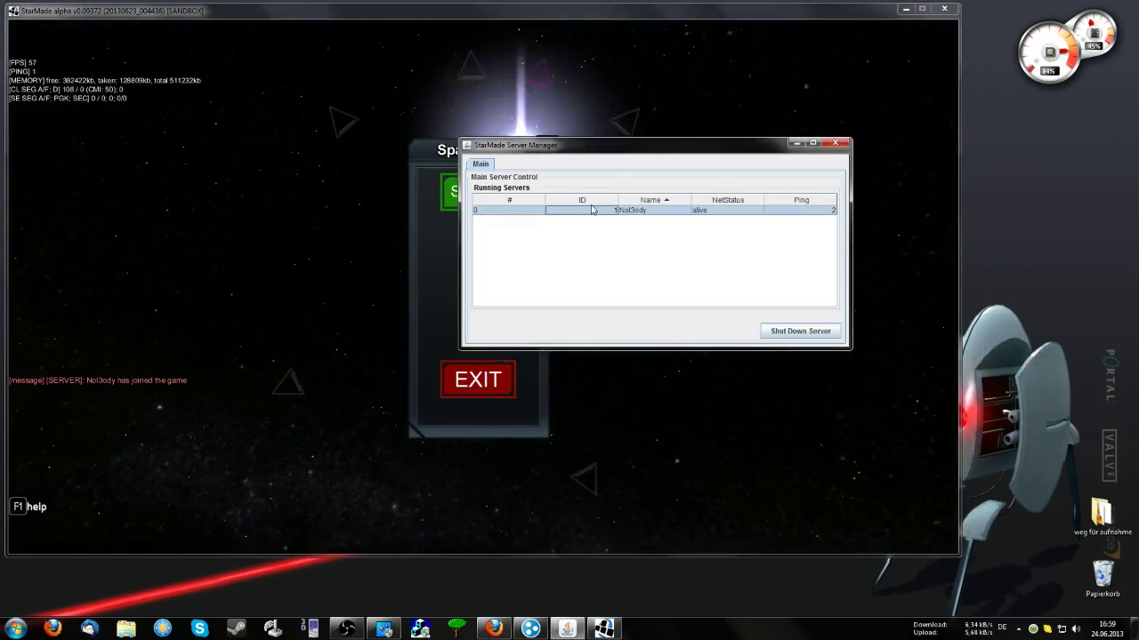
{"action": "left_click", "coordinate": [508, 201]}
{"action": "left_click", "coordinate": [726, 213]}
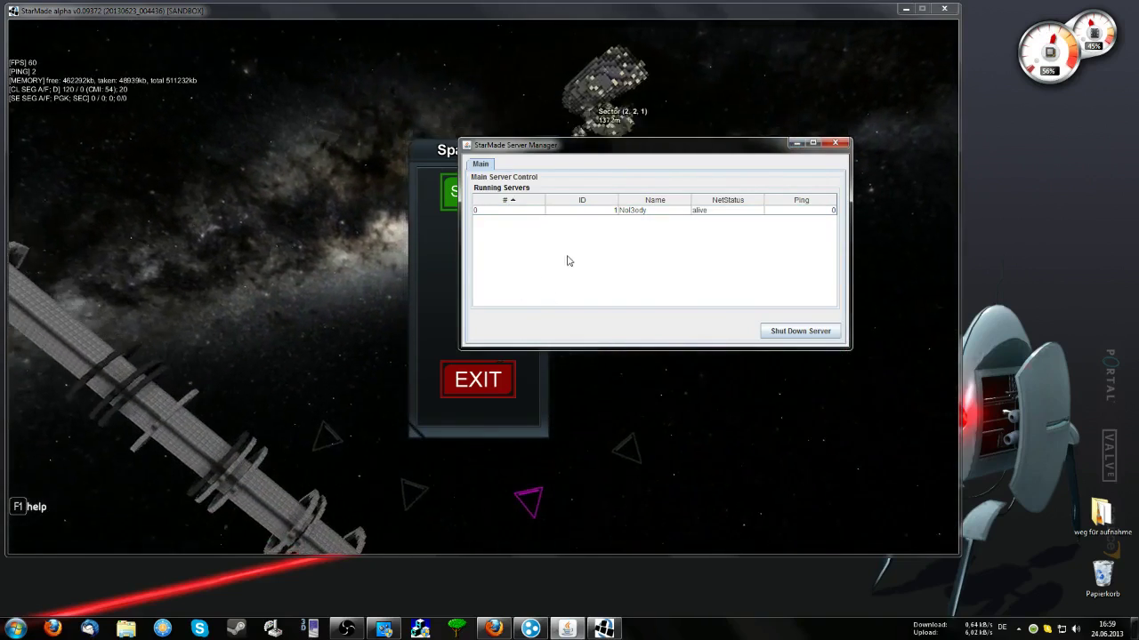
{"action": "left_click", "coordinate": [632, 220]}
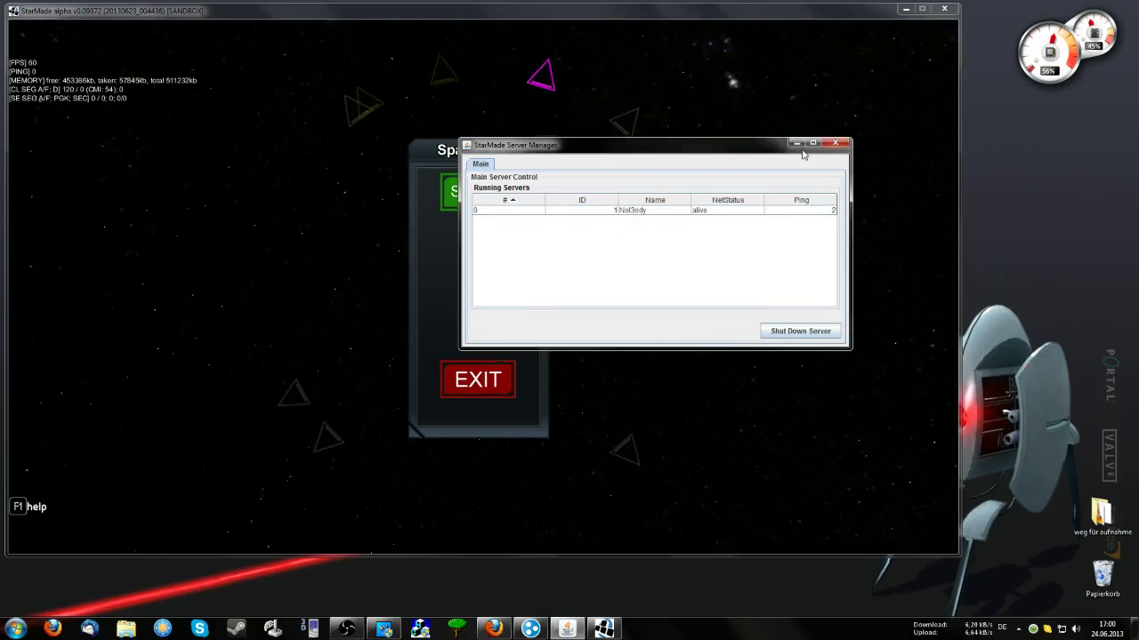
{"action": "right_click", "coordinate": [673, 215]}
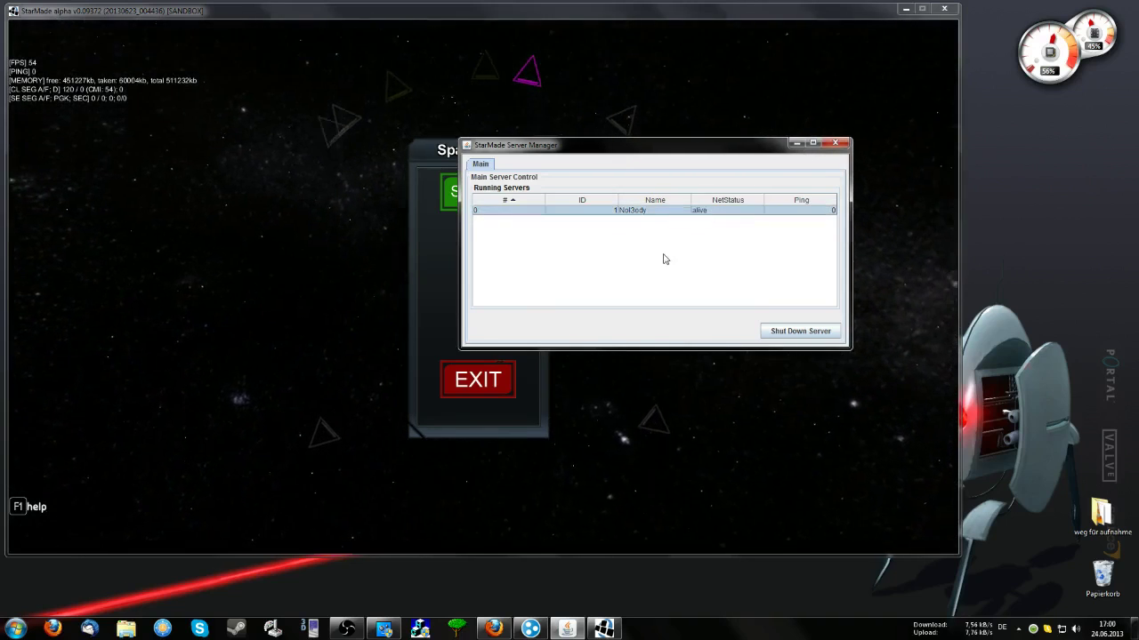
Spawn into the StarMade game world and bring up the in-game main menu.
{"action": "left_click", "coordinate": [470, 198]}
{"action": "left_click", "coordinate": [471, 198]}
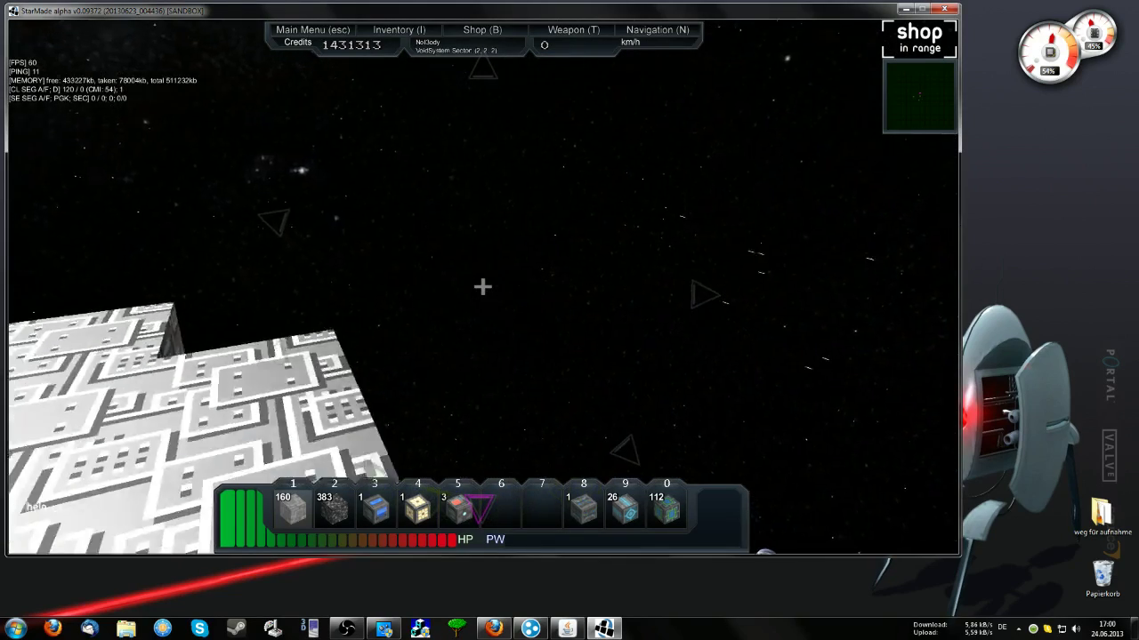
{"action": "key", "text": "Escape"}
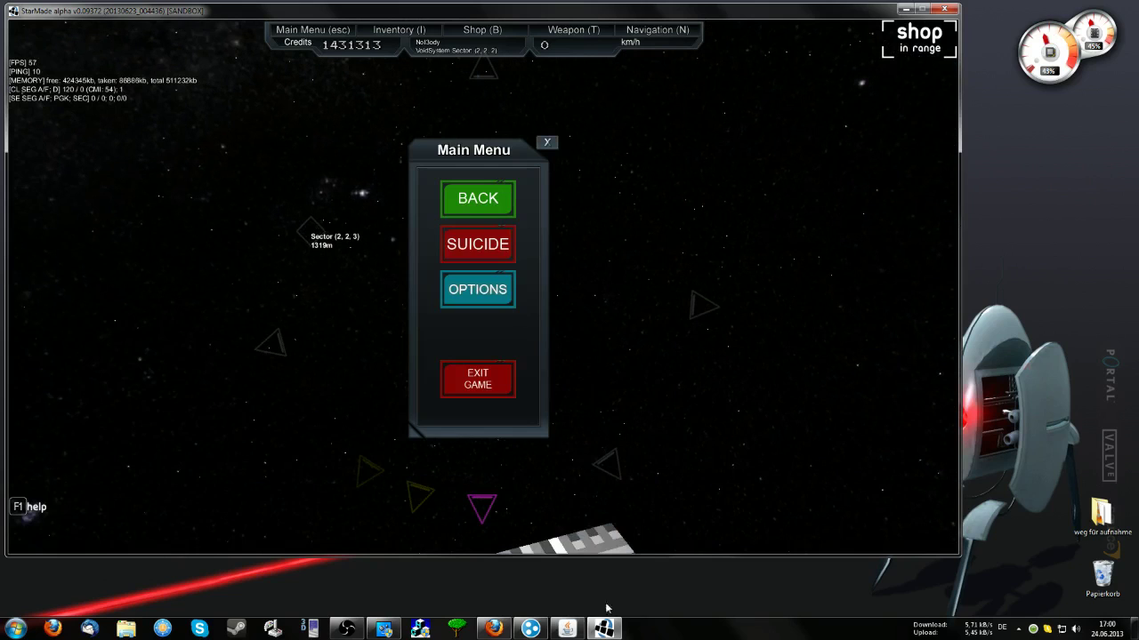